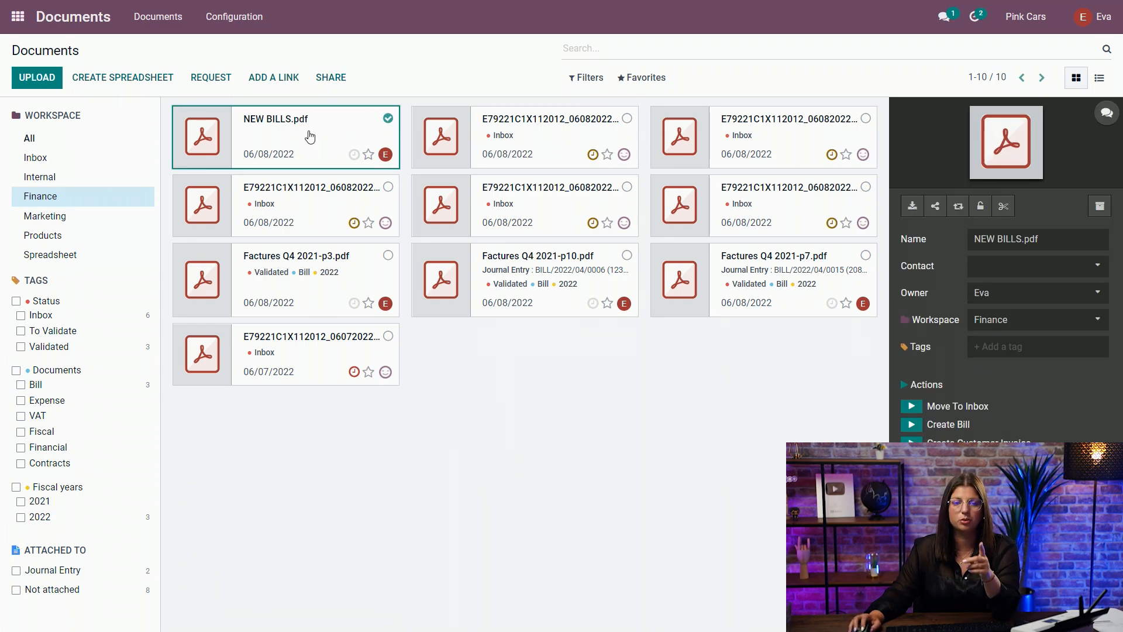
Exclude the first page of NEW BILLS.pdf from the split and keep pages 5–6 and 7–8 together as single documents.
{"action": "left_click", "coordinate": [1004, 207]}
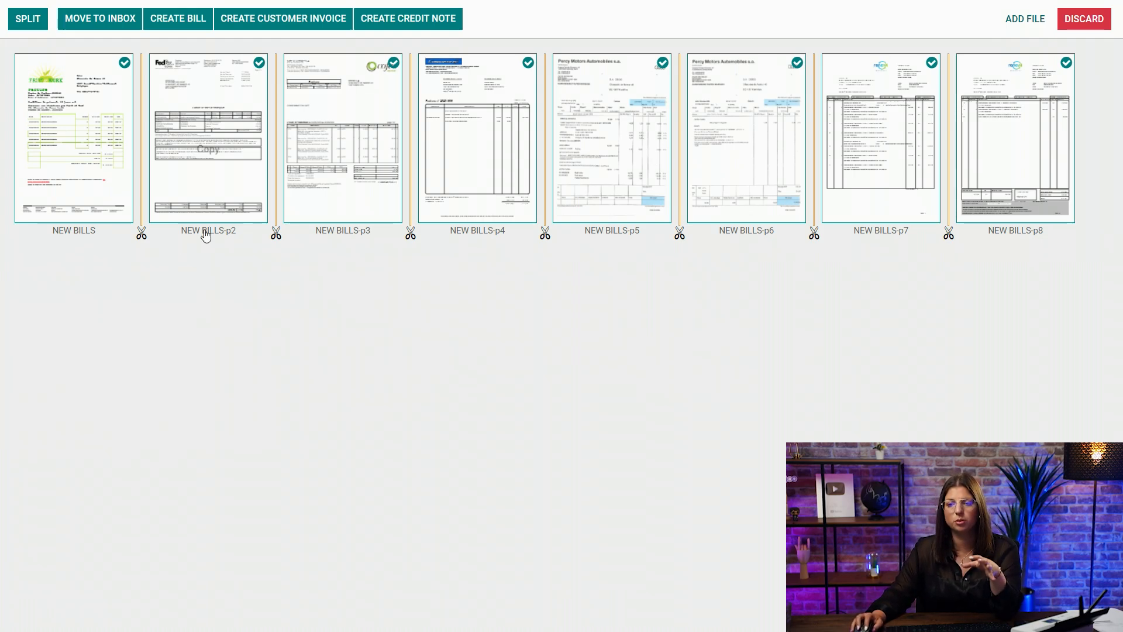
{"action": "left_click", "coordinate": [124, 62]}
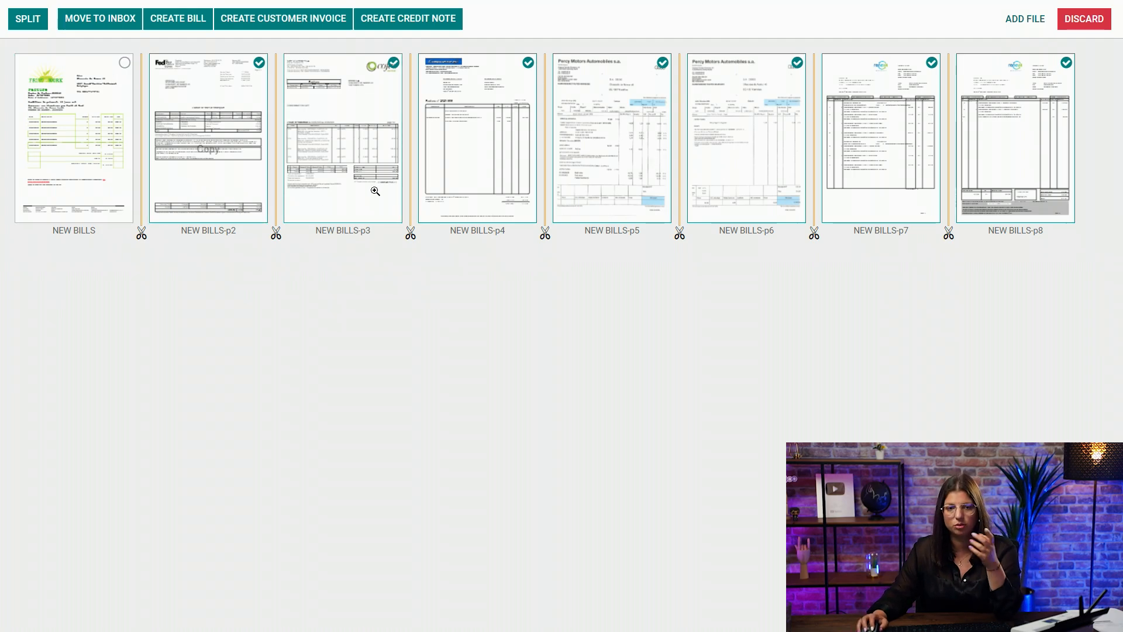
{"action": "left_click", "coordinate": [680, 233]}
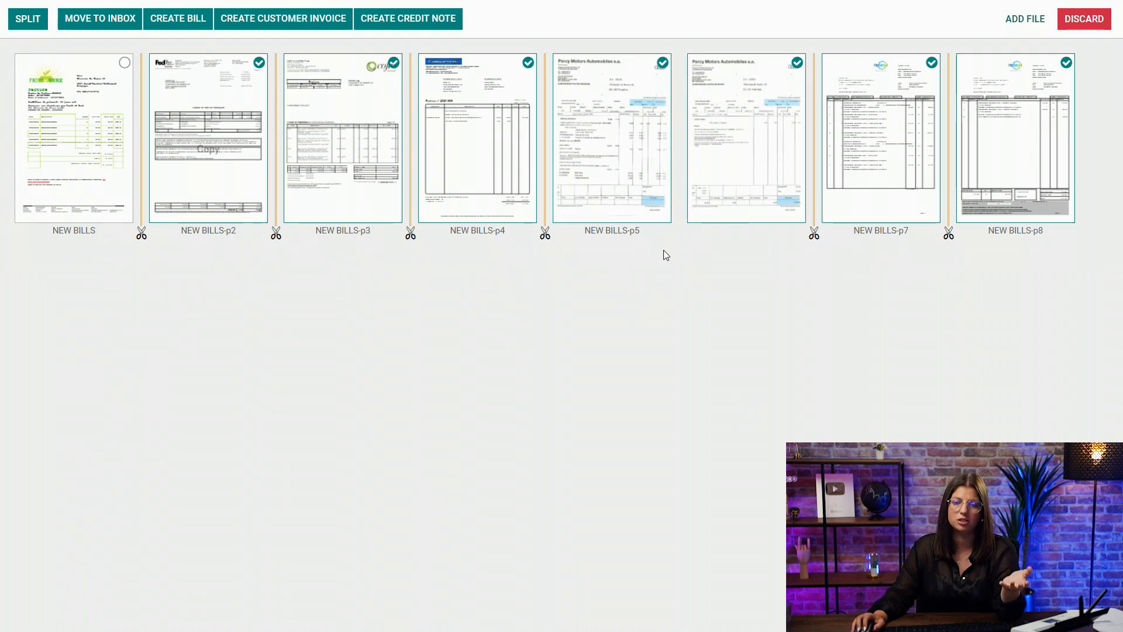
{"action": "left_click", "coordinate": [631, 136]}
{"action": "left_click", "coordinate": [1085, 330]}
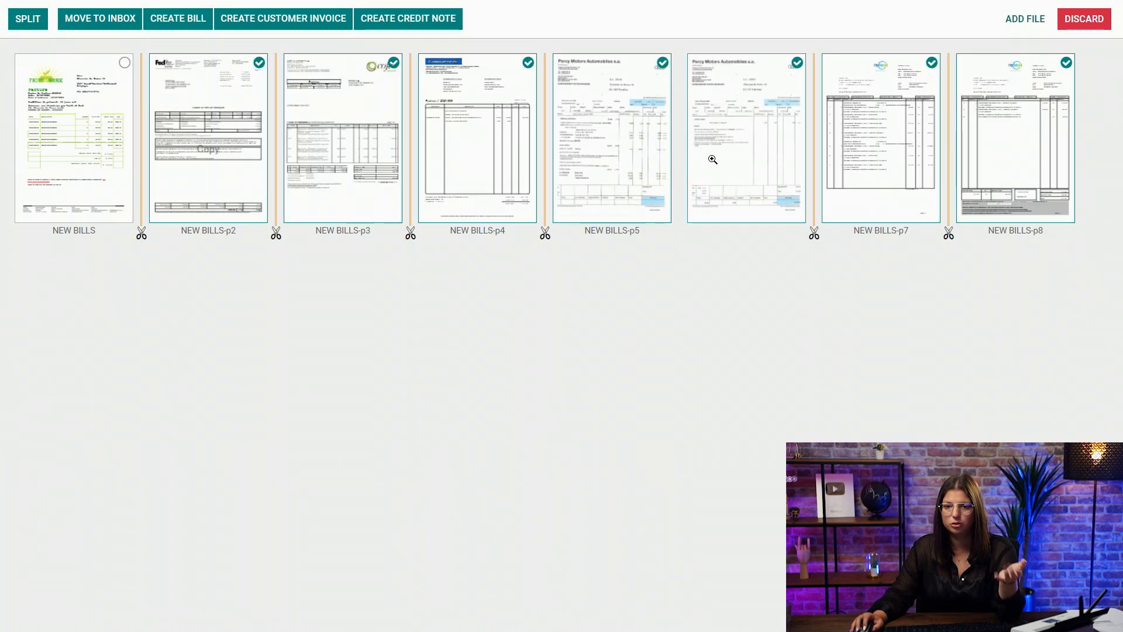
{"action": "left_click", "coordinate": [712, 159]}
{"action": "left_click", "coordinate": [1086, 349]}
{"action": "left_click", "coordinate": [949, 233]}
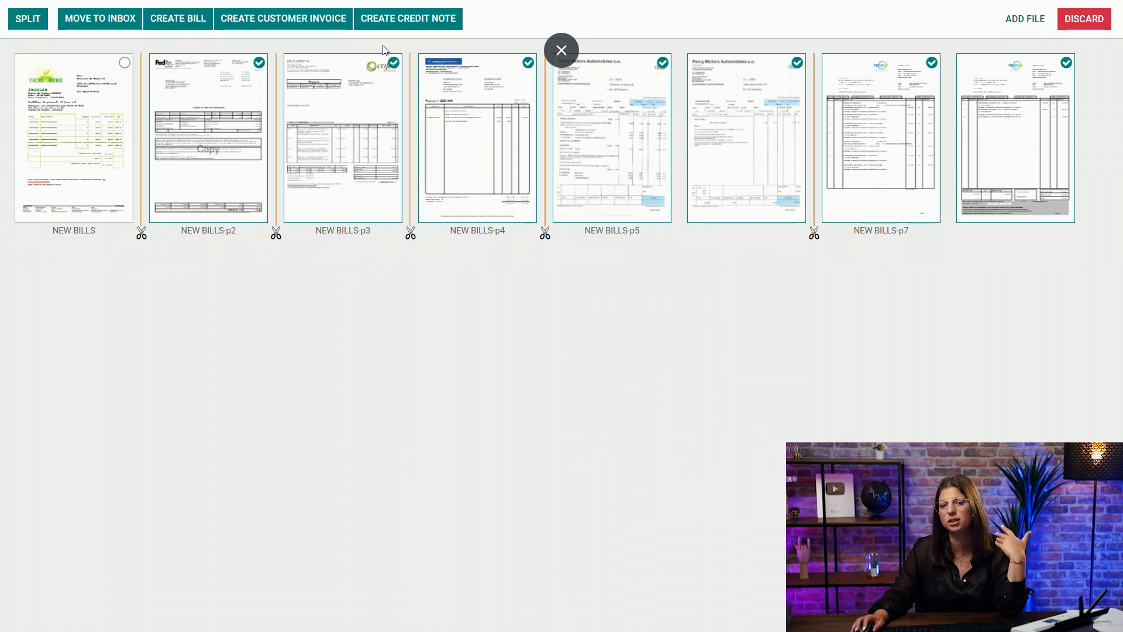
Create vendor bills from the selected page groups and select only NEW BILLS-p7.pdf in the Finance workspace.
{"action": "left_click", "coordinate": [162, 22]}
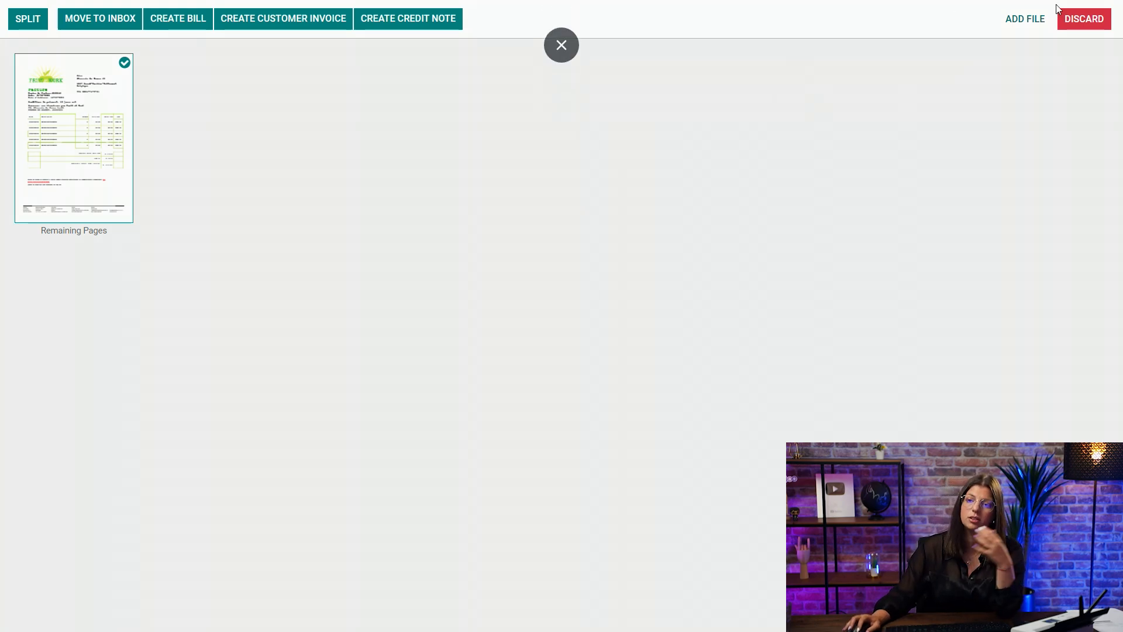
{"action": "left_click", "coordinate": [562, 45]}
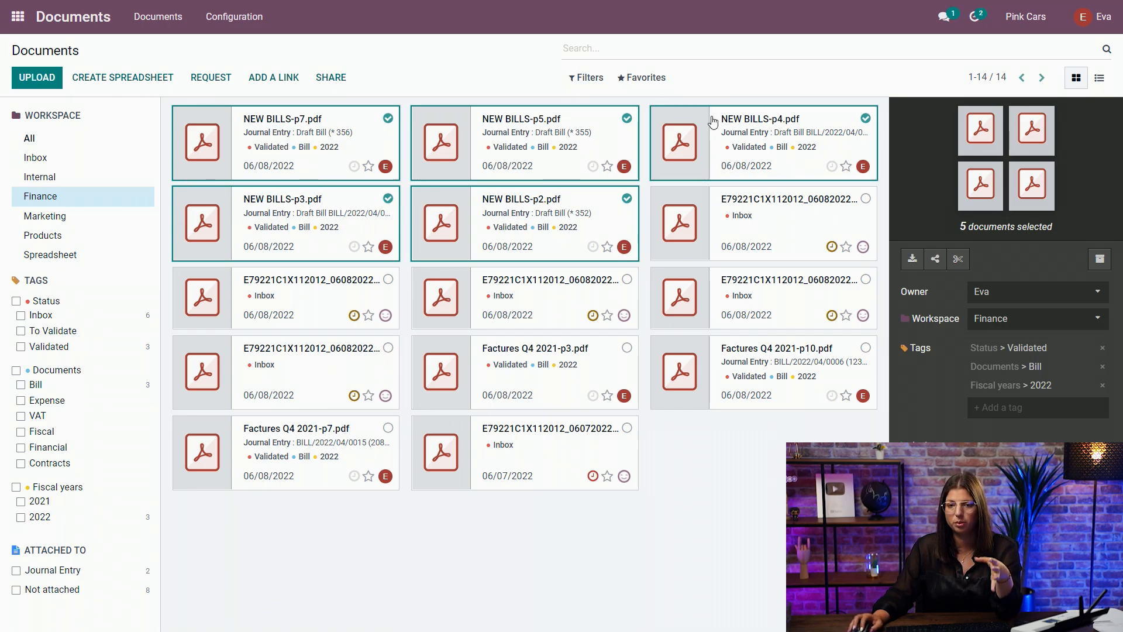
{"action": "left_click", "coordinate": [391, 136]}
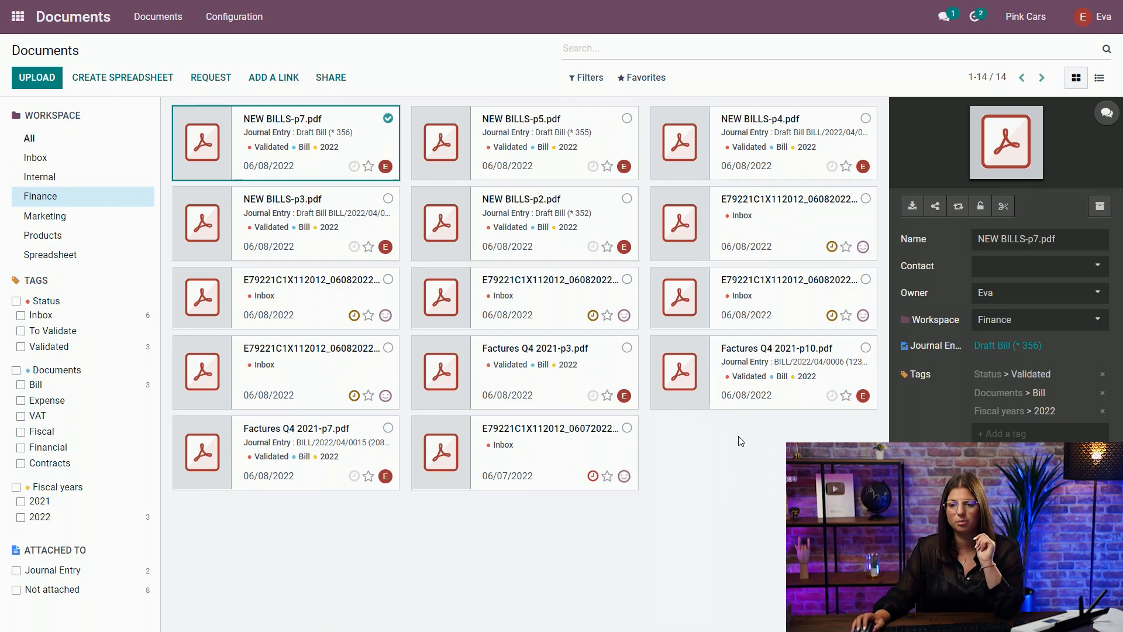
Switch to Accounting, open the unnumbered draft among the vendor bills to validate, and refresh its automatically extracted data.
{"action": "left_click", "coordinate": [17, 16]}
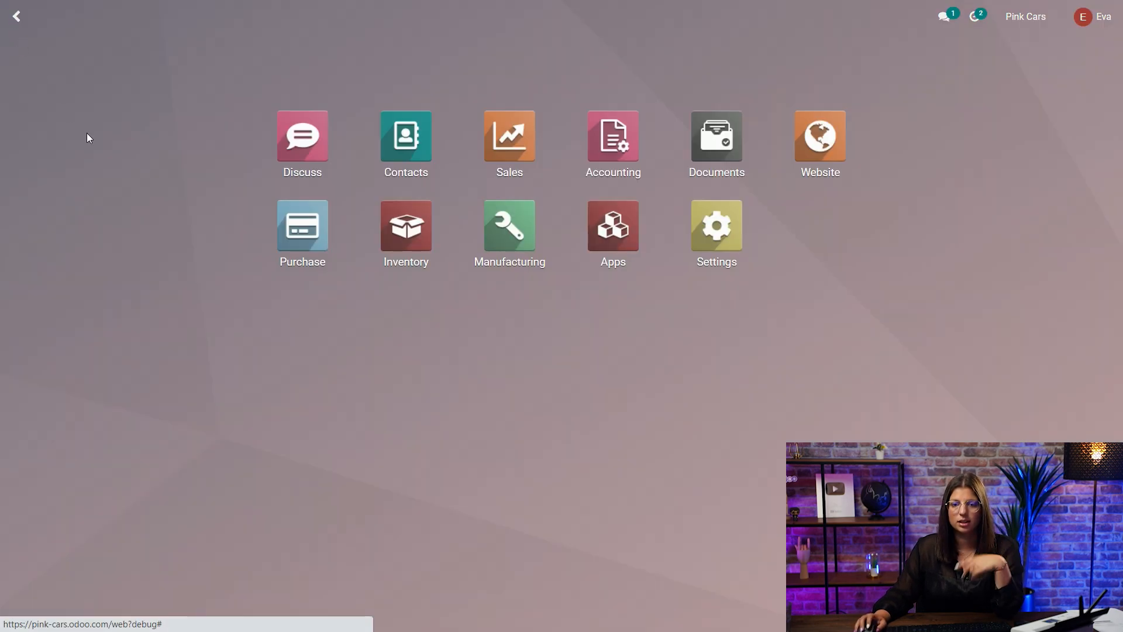
{"action": "left_click", "coordinate": [609, 147]}
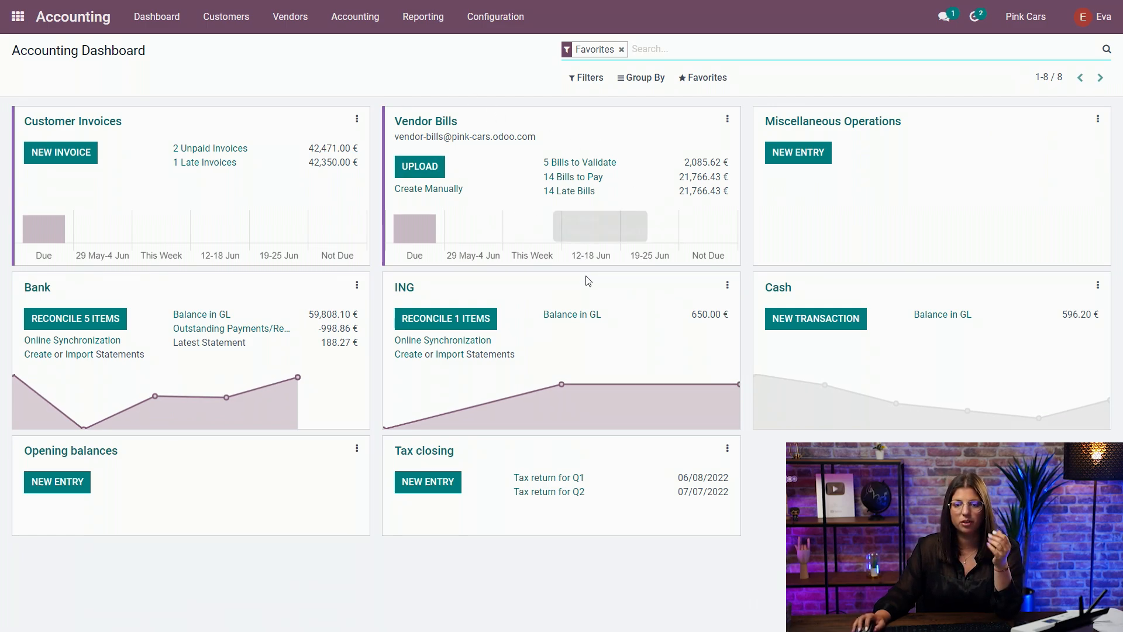
{"action": "left_click", "coordinate": [579, 164]}
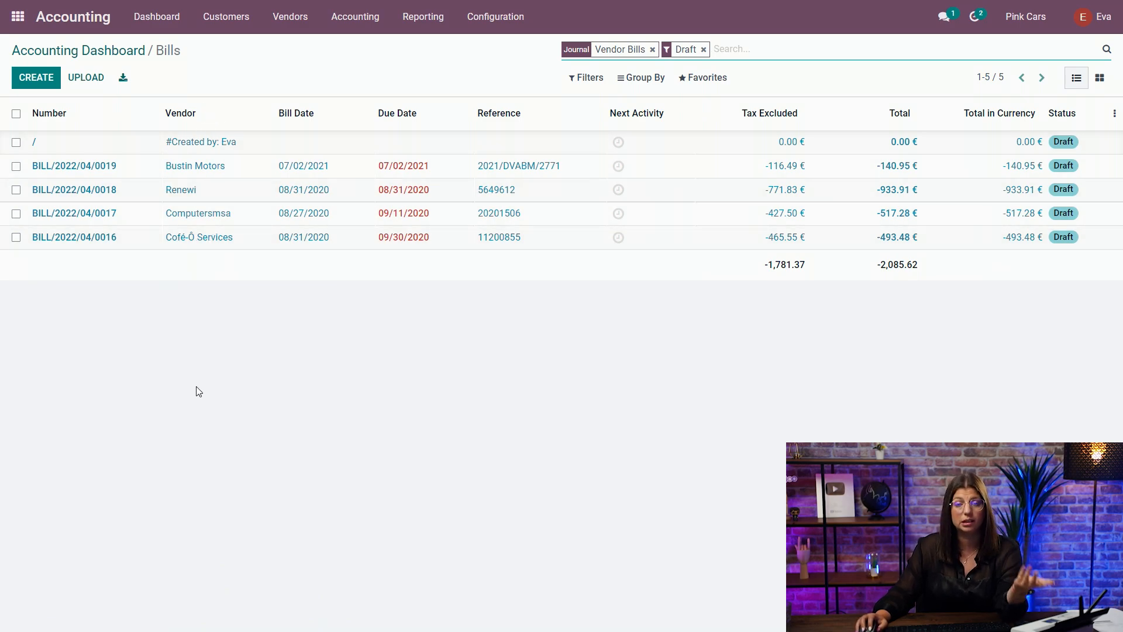
{"action": "left_click", "coordinate": [226, 143]}
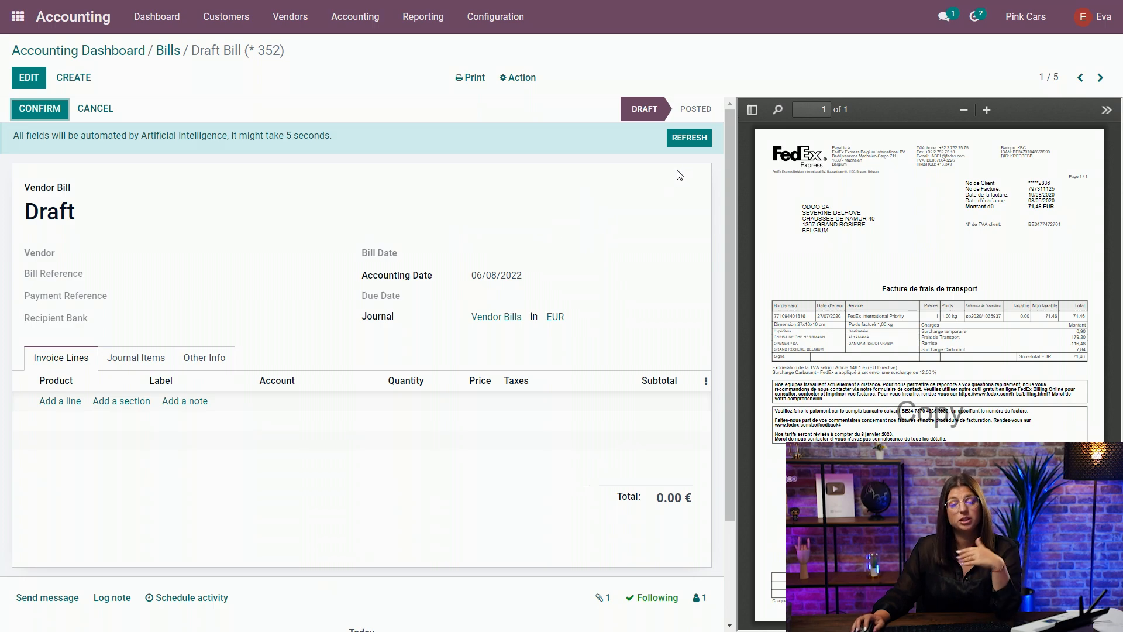
{"action": "left_click", "coordinate": [689, 138]}
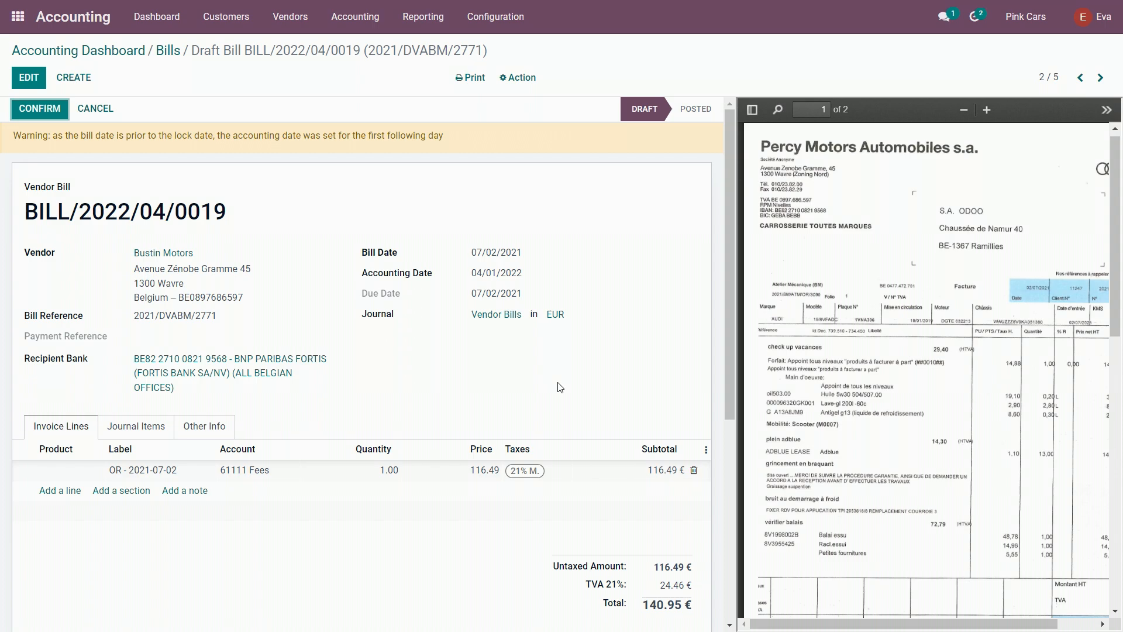
Review the extracted data of the draft bills BILL/2022/04/0018, 0017 and 0016 against their scanned invoices.
{"action": "left_click", "coordinate": [1100, 77]}
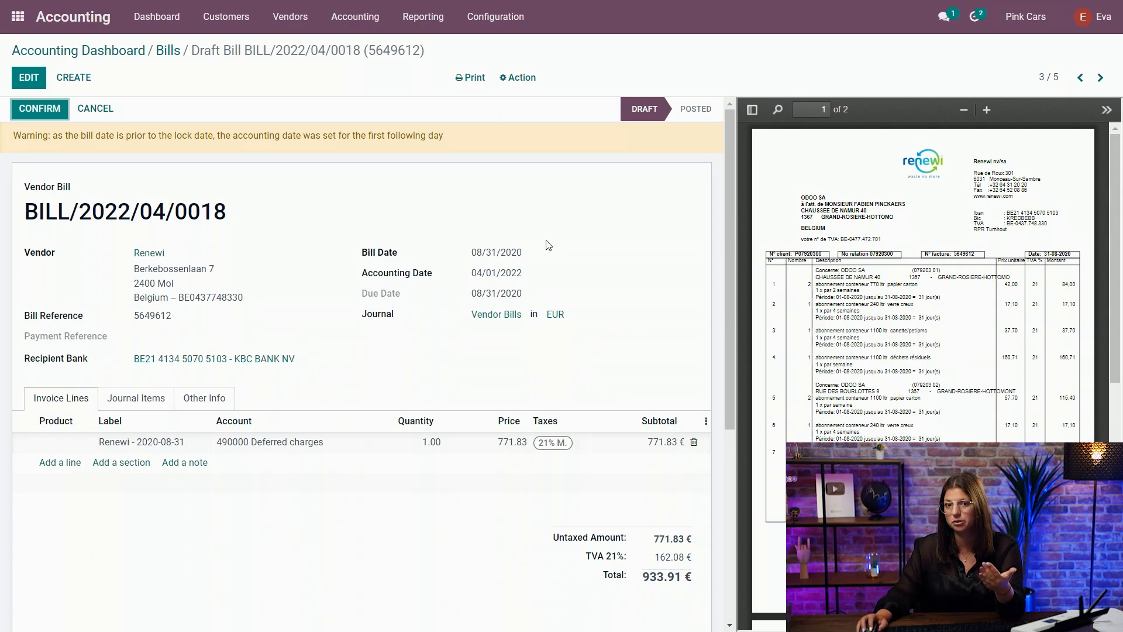
{"action": "left_click", "coordinate": [1101, 77]}
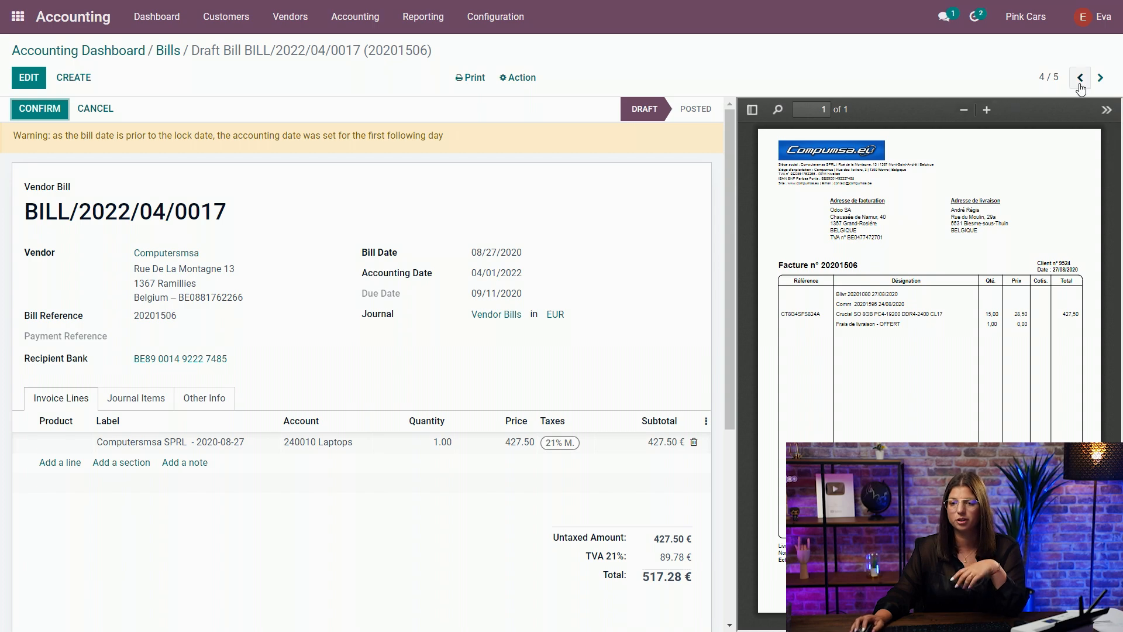
{"action": "left_click", "coordinate": [1100, 77]}
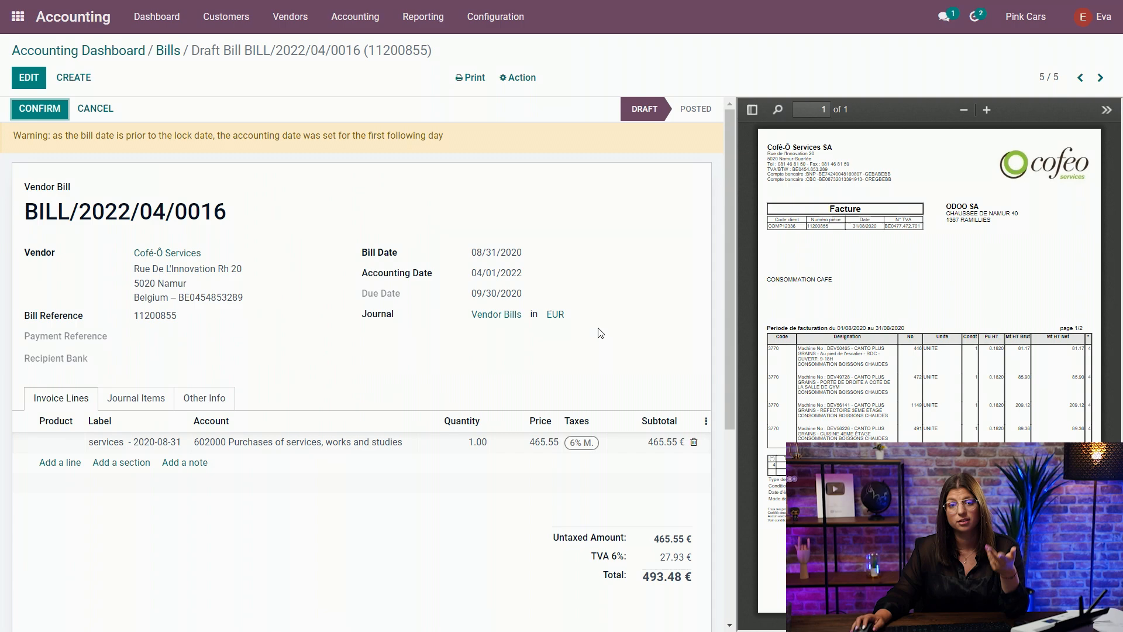
Post the journal entries of all draft vendor bills in the list at once.
{"action": "left_click", "coordinate": [172, 51]}
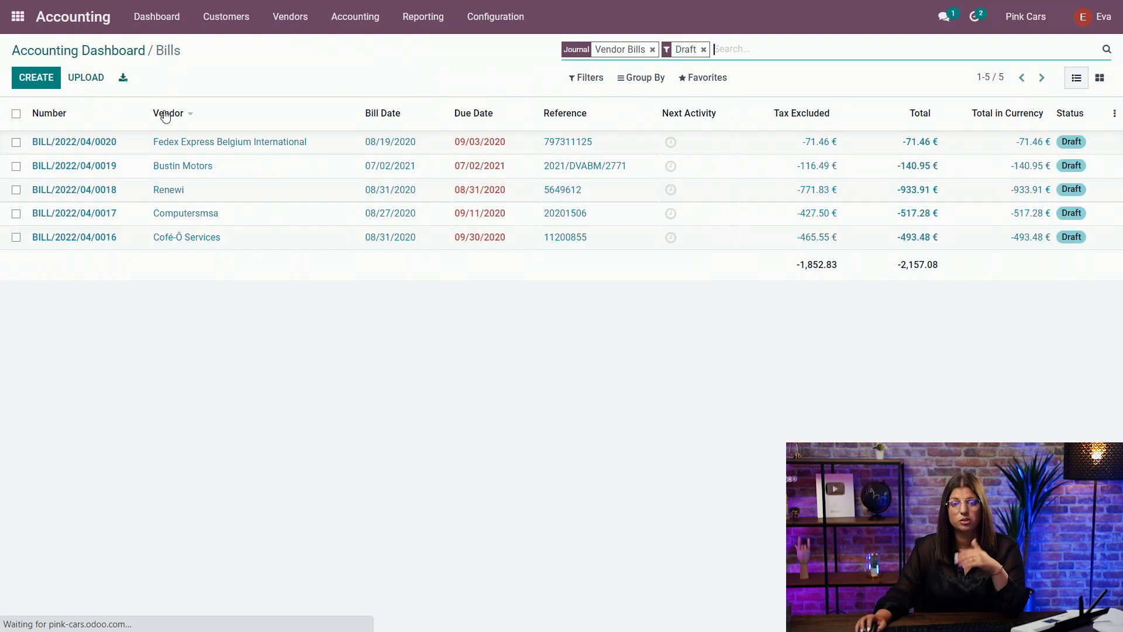
{"action": "left_click", "coordinate": [16, 114]}
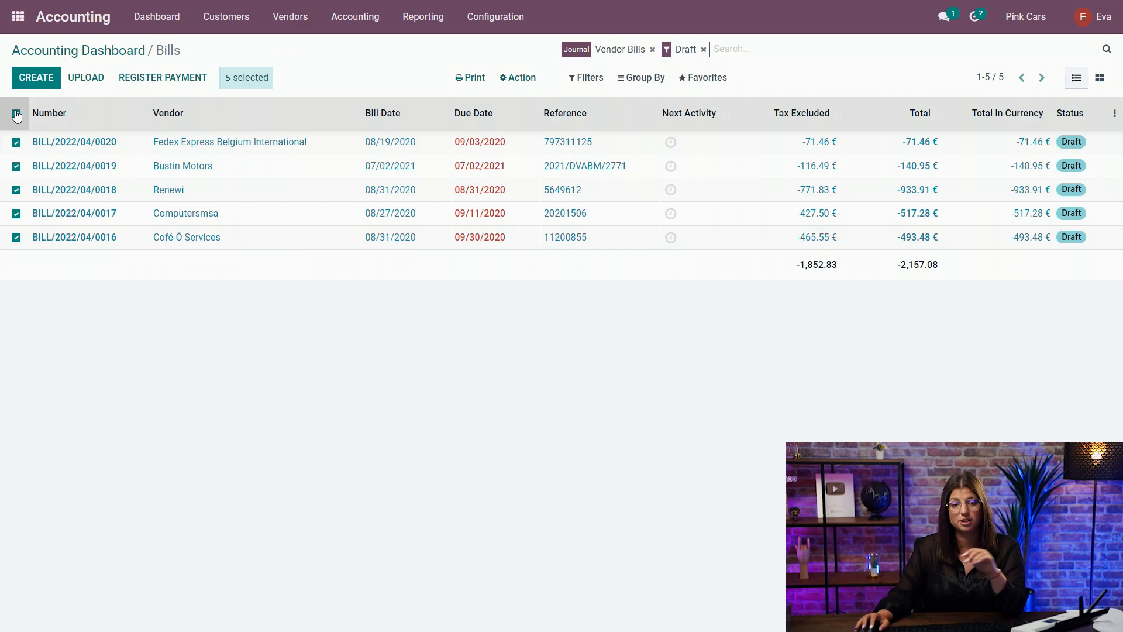
{"action": "left_click", "coordinate": [518, 79]}
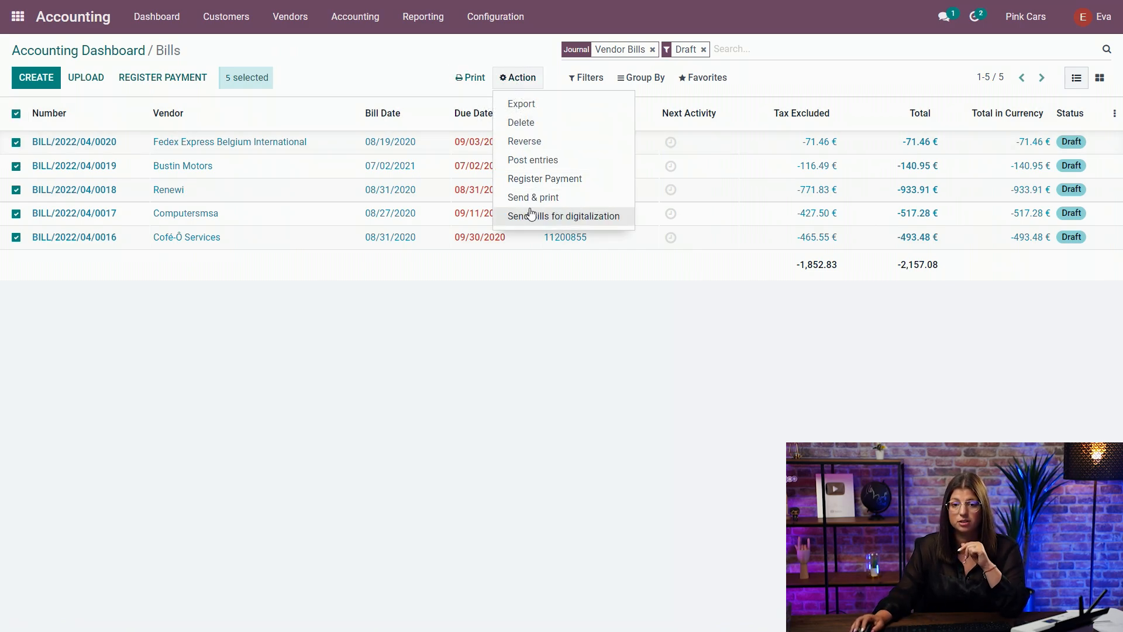
{"action": "left_click", "coordinate": [515, 160]}
{"action": "left_click", "coordinate": [352, 159]}
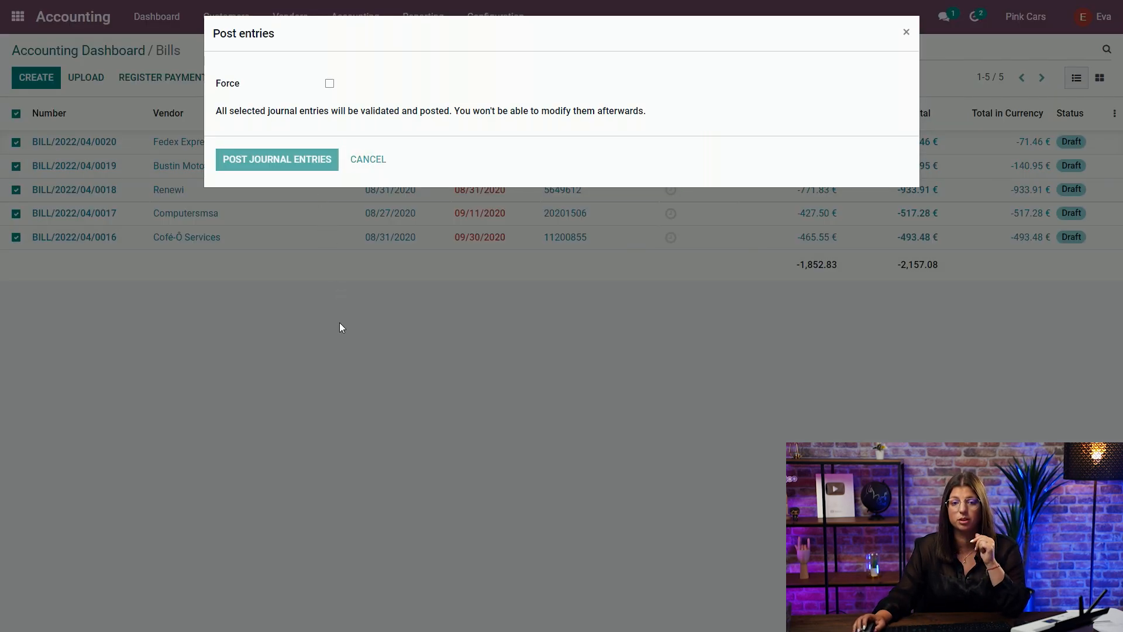
{"action": "left_click", "coordinate": [271, 165]}
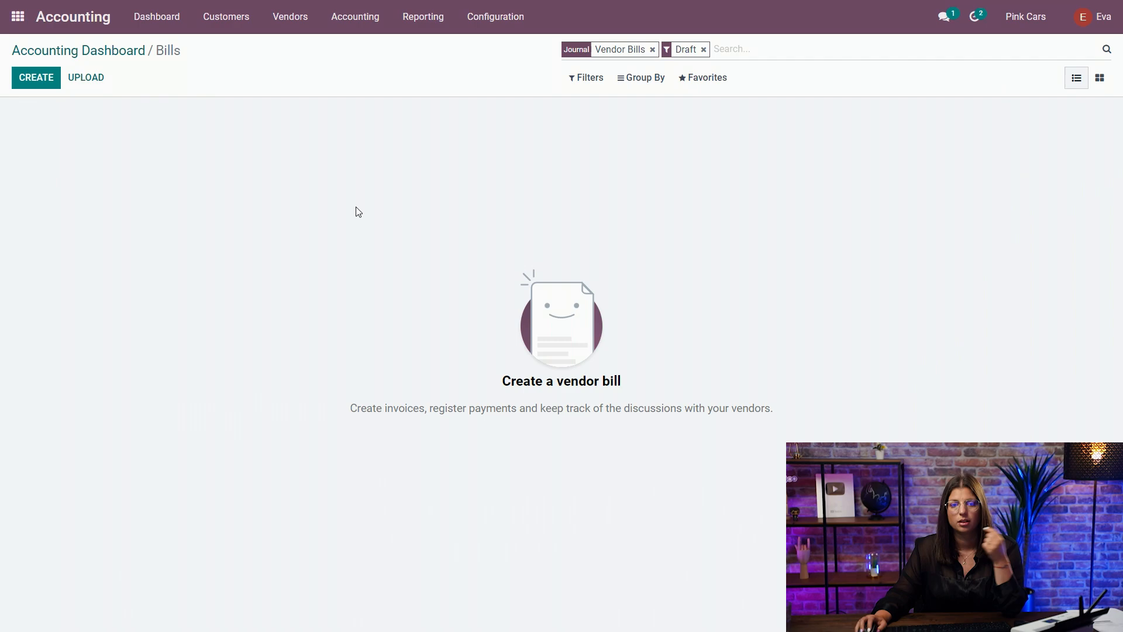
Search all vendor bills for "compu" and open the posted BILL/2022/04/0017.
{"action": "left_click", "coordinate": [108, 51]}
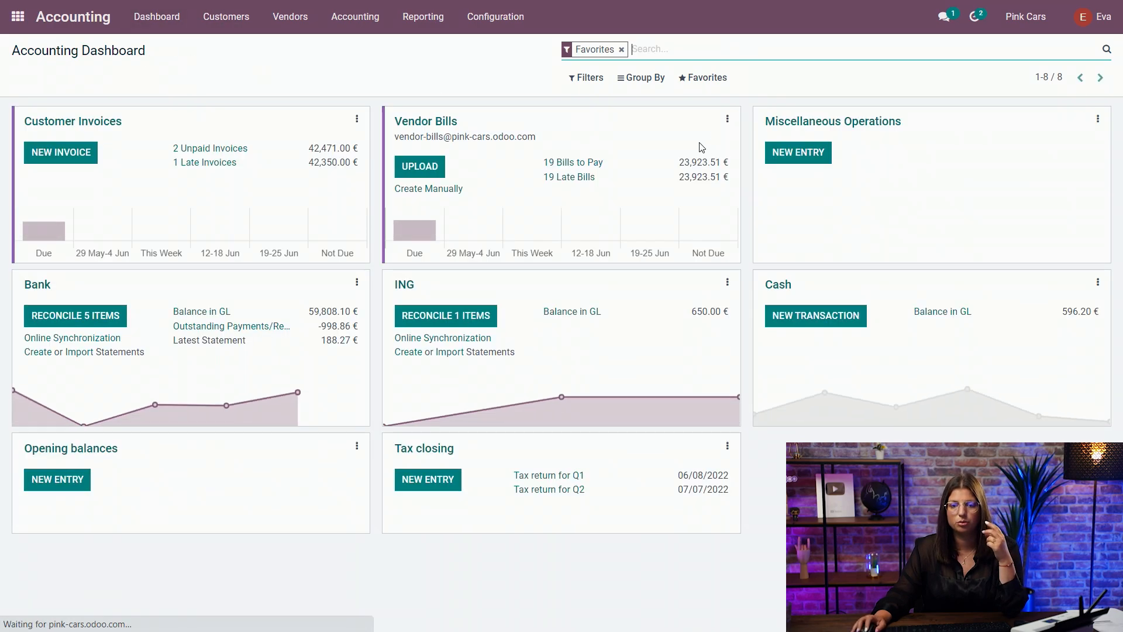
{"action": "left_click", "coordinate": [284, 17]}
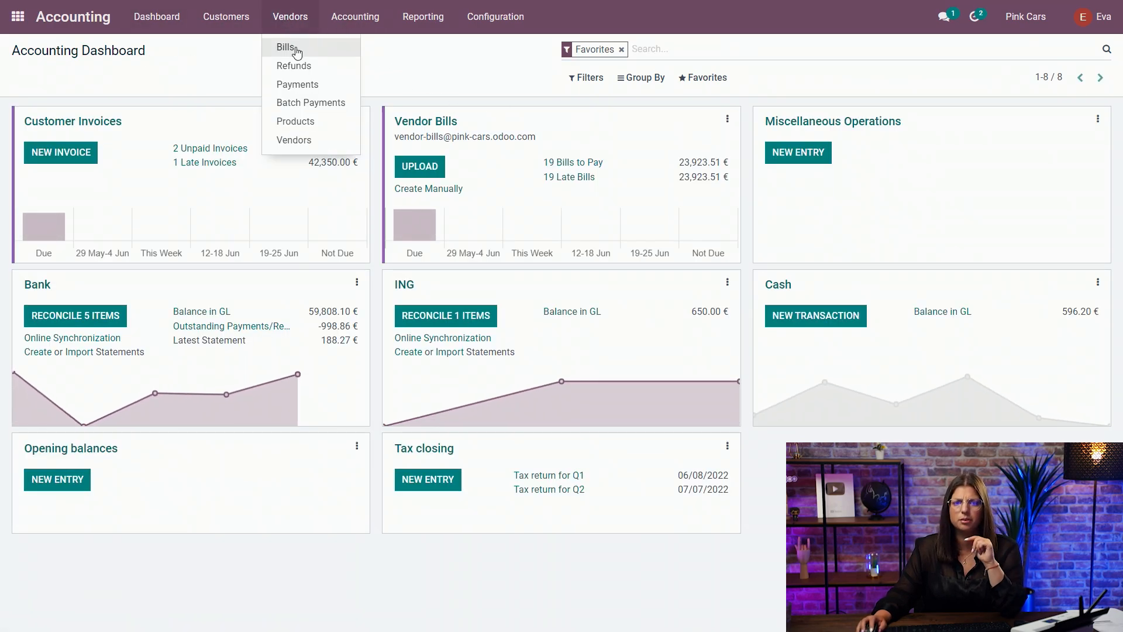
{"action": "left_click", "coordinate": [295, 47]}
{"action": "type", "text": "compu"}
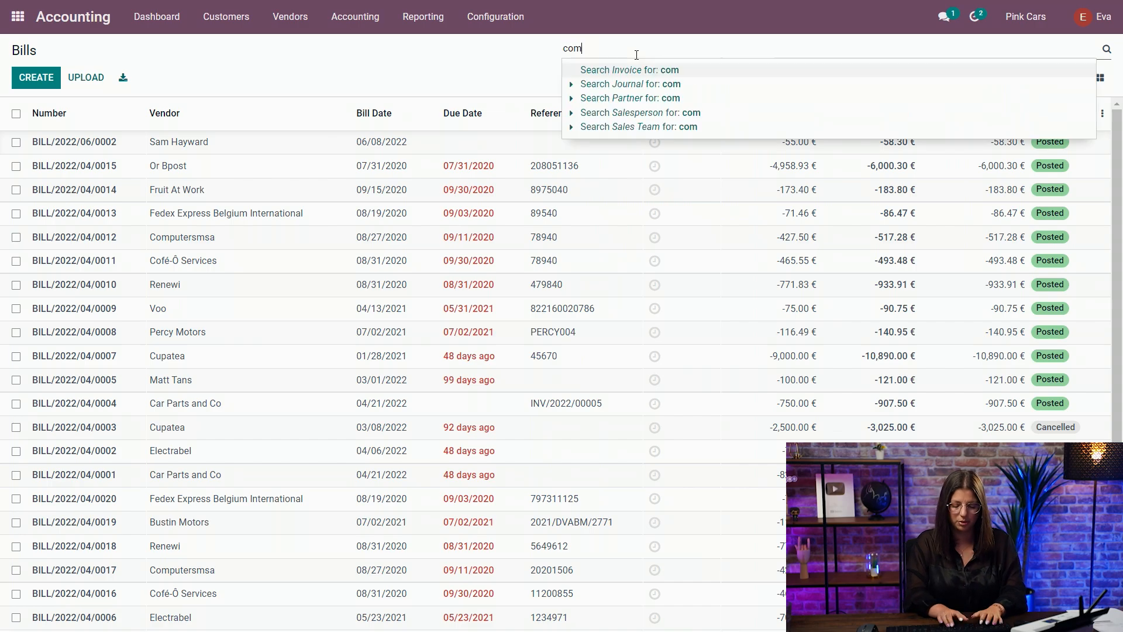
{"action": "key", "text": "Return"}
{"action": "left_click", "coordinate": [183, 145]}
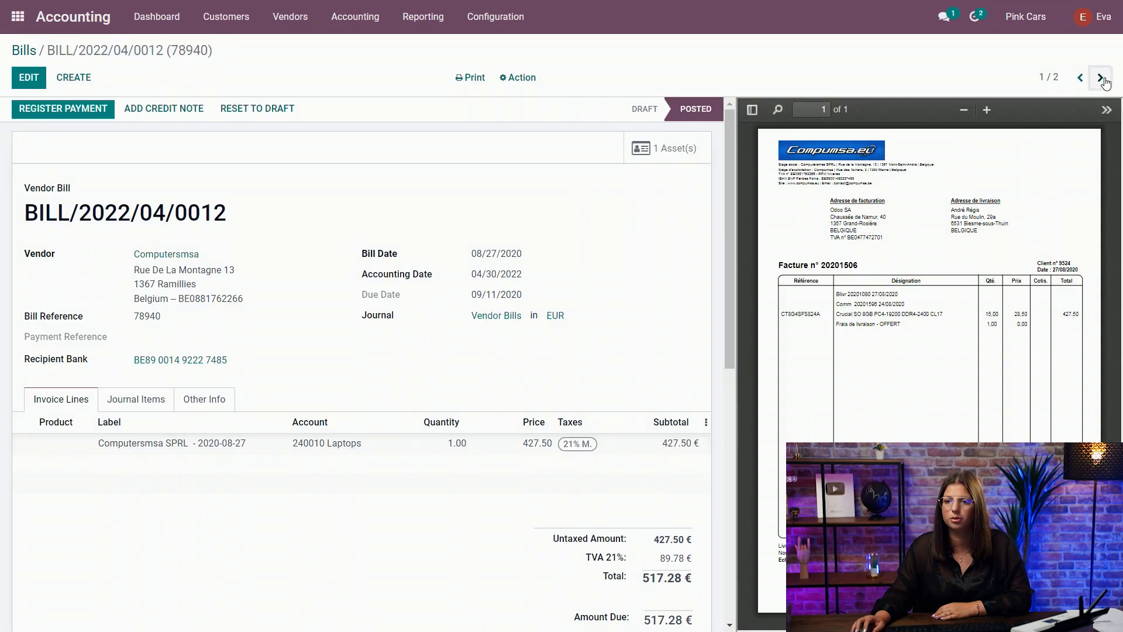
{"action": "left_click", "coordinate": [1101, 78]}
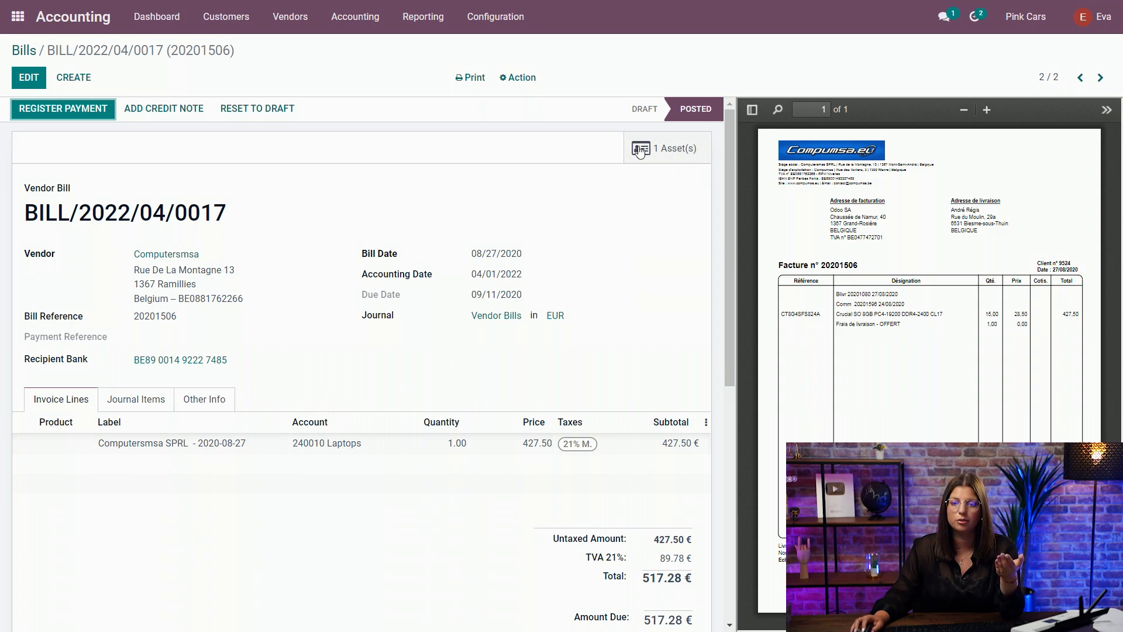
Open the asset linked to BILL/2022/04/0017 and examine its details and depreciation board.
{"action": "left_click", "coordinate": [673, 150]}
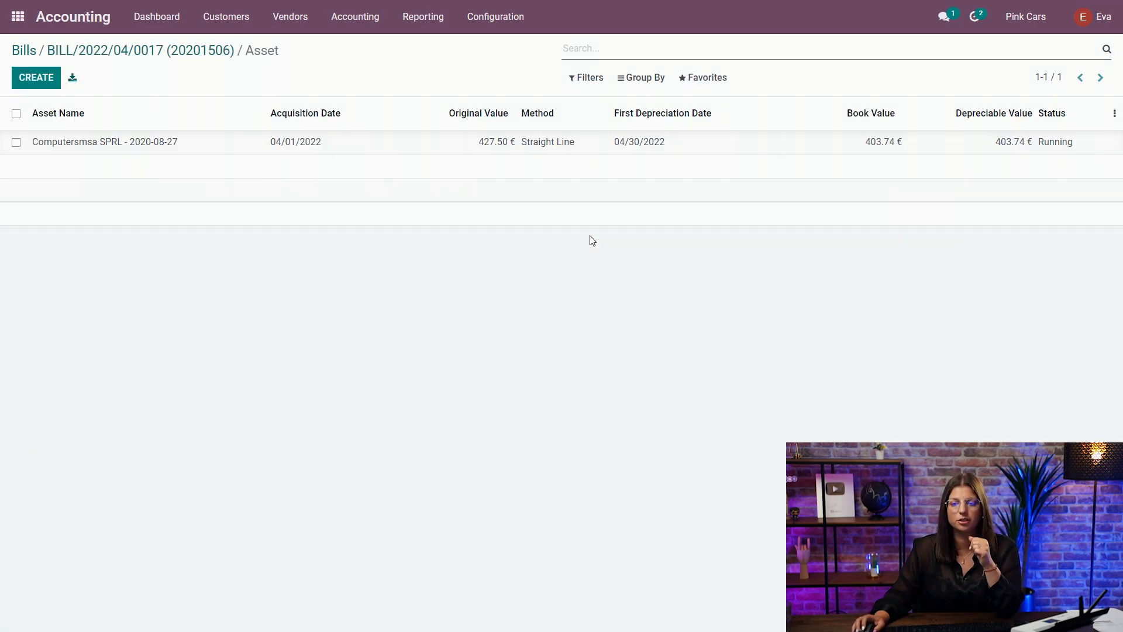
{"action": "left_click", "coordinate": [251, 148]}
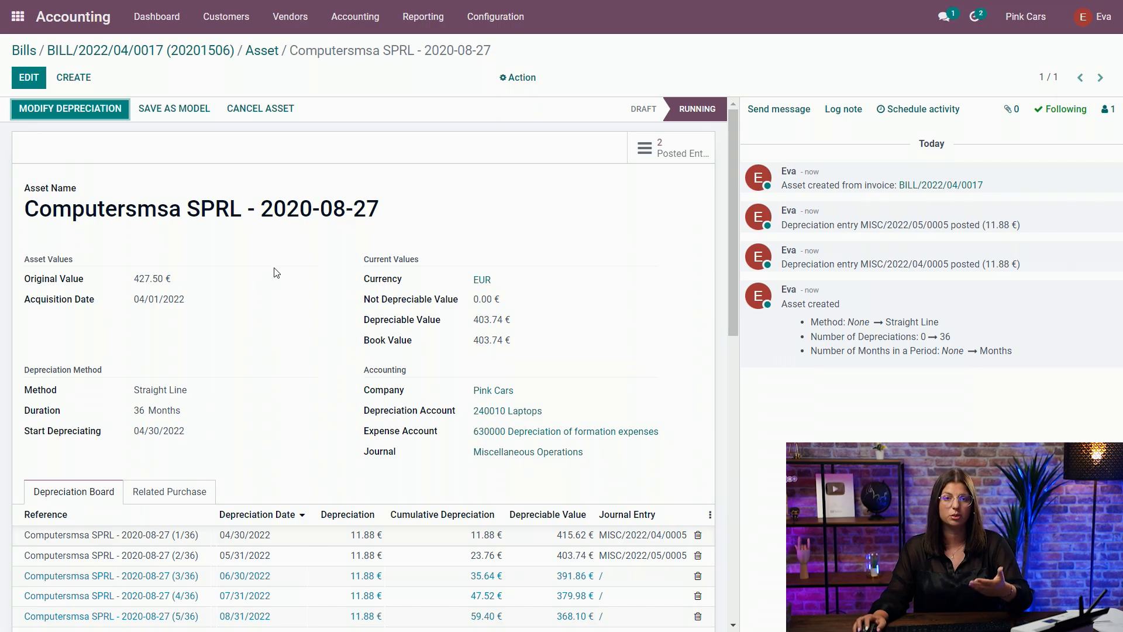
{"action": "scroll", "coordinate": [275, 399], "scroll_direction": "down", "scroll_amount": 5}
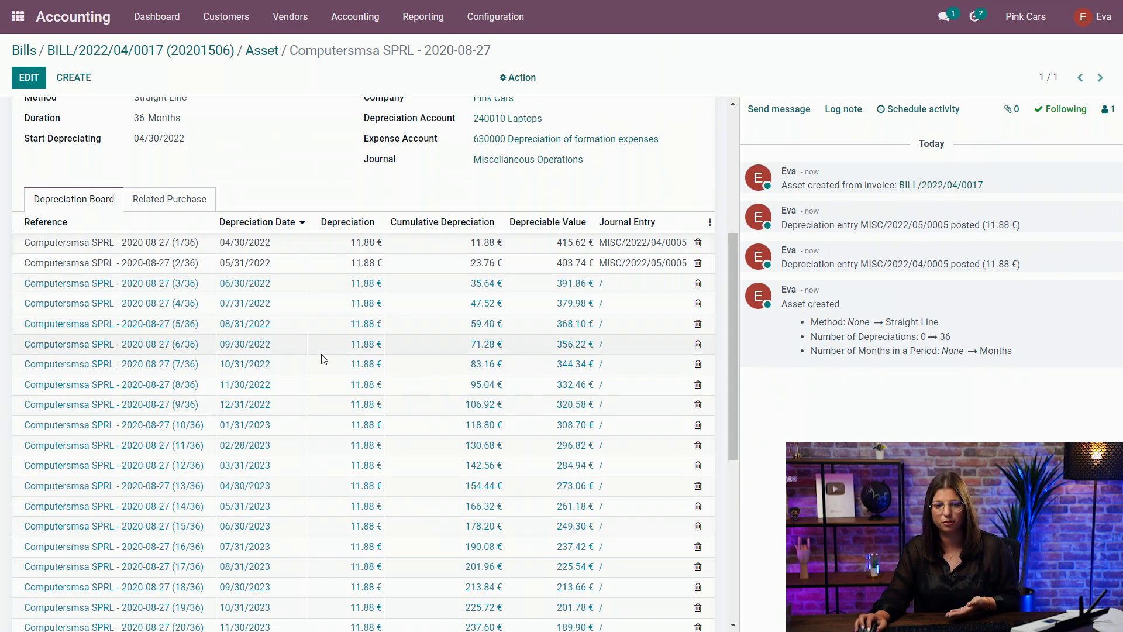
{"action": "scroll", "coordinate": [324, 359], "scroll_direction": "up", "scroll_amount": 5}
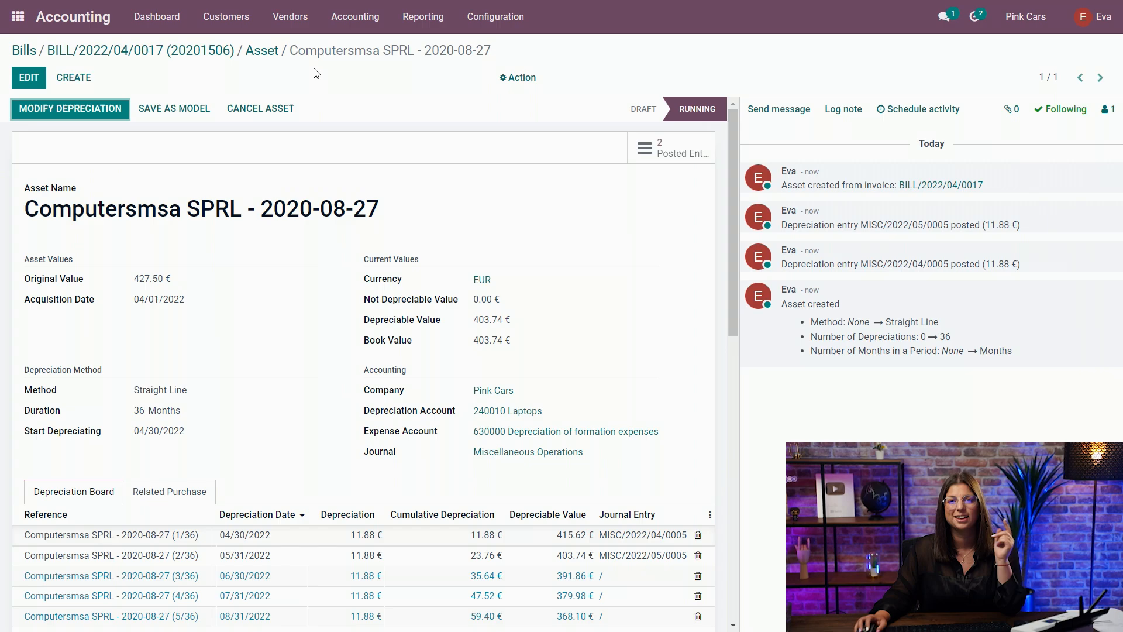
Search the vendor bills for "rene" and open the deferred expense Renewi - 2020-08-31 linked to BILL/2022/04/0018.
{"action": "left_click", "coordinate": [208, 46]}
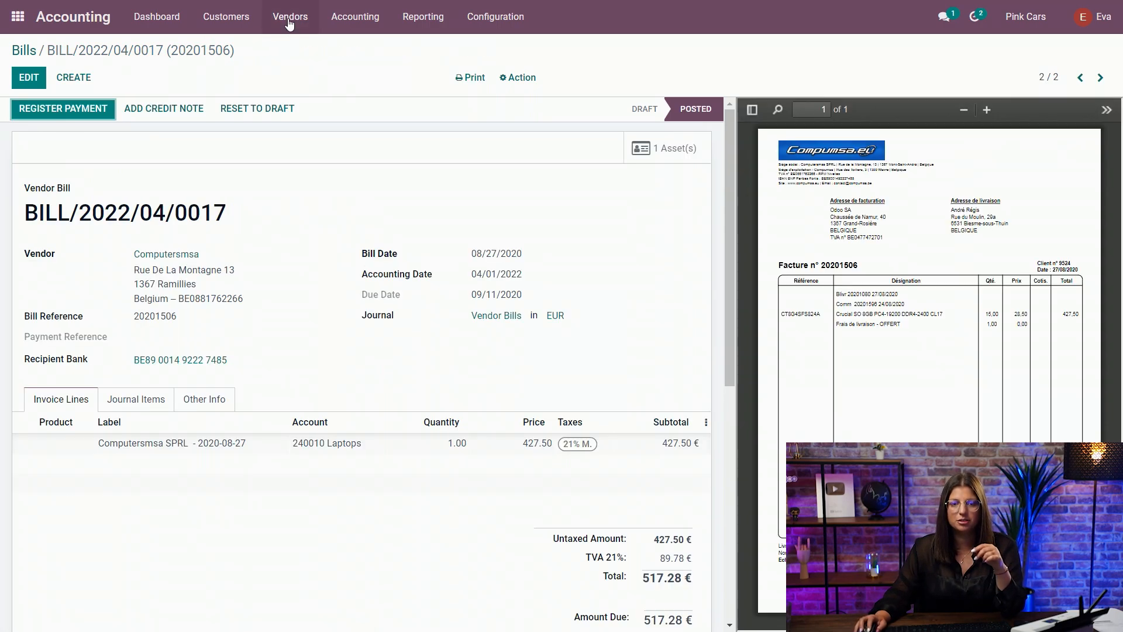
{"action": "left_click", "coordinate": [37, 51]}
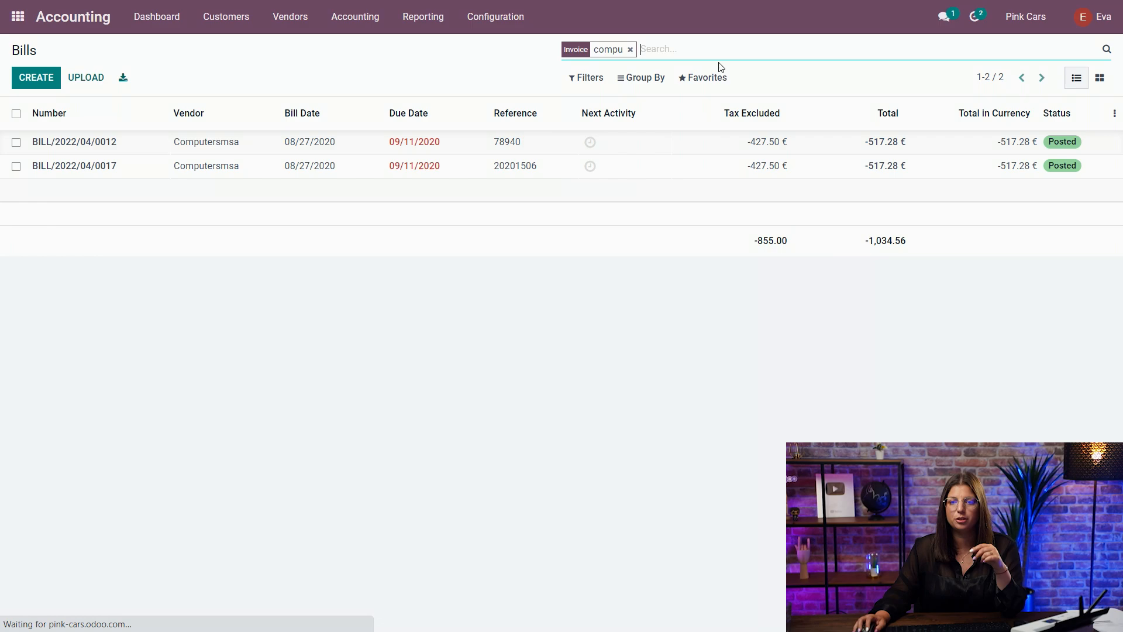
{"action": "left_click", "coordinate": [632, 50]}
{"action": "type", "text": "rene"}
{"action": "key", "text": "Return"}
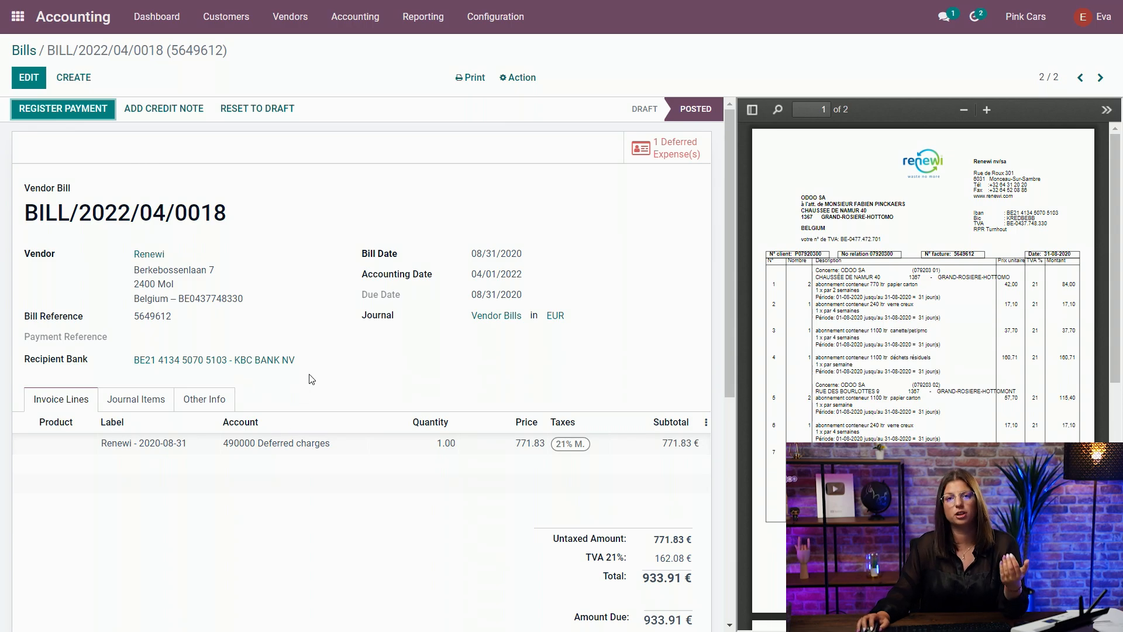
{"action": "left_click", "coordinate": [678, 155]}
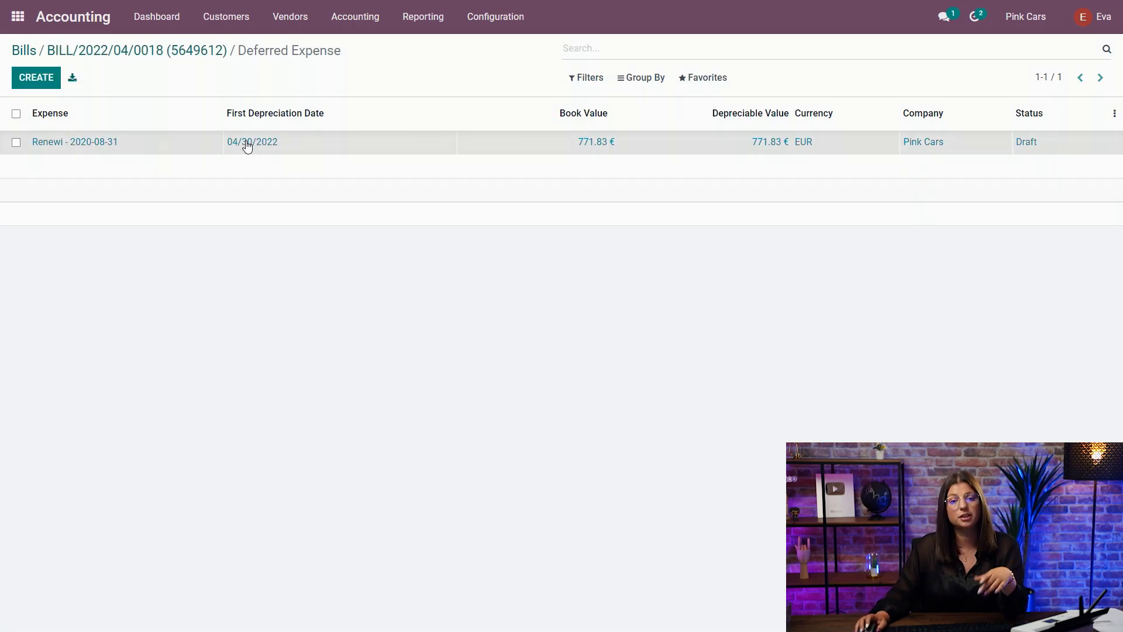
{"action": "left_click", "coordinate": [246, 144]}
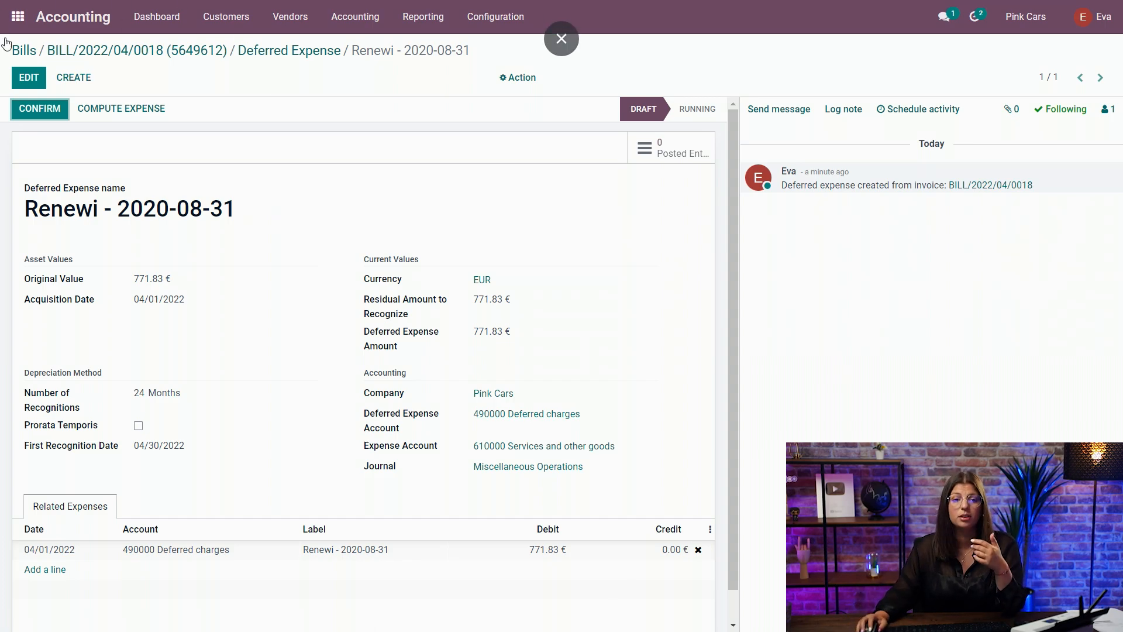
Apply the 12 Months model to the deferred expense Renewi - 2020-08-31 and save the record.
{"action": "left_click", "coordinate": [36, 83]}
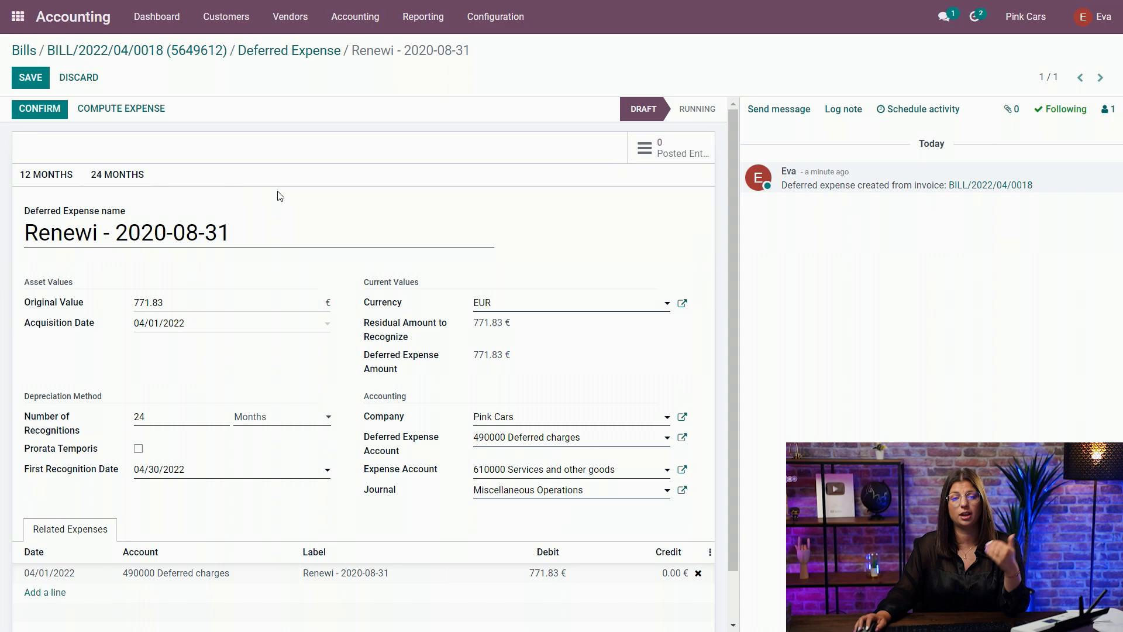
{"action": "left_click", "coordinate": [50, 174]}
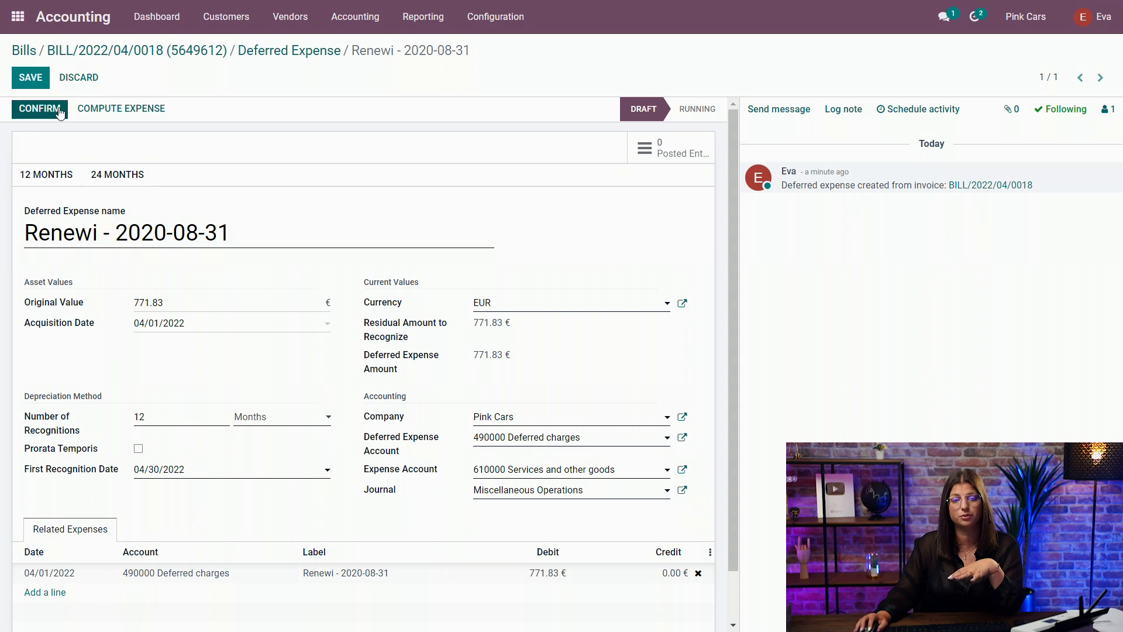
{"action": "left_click", "coordinate": [32, 76]}
Compute the expense board of the Renewi - 2020-08-31 deferred expense and confirm the deferred expense.
{"action": "left_click", "coordinate": [117, 109]}
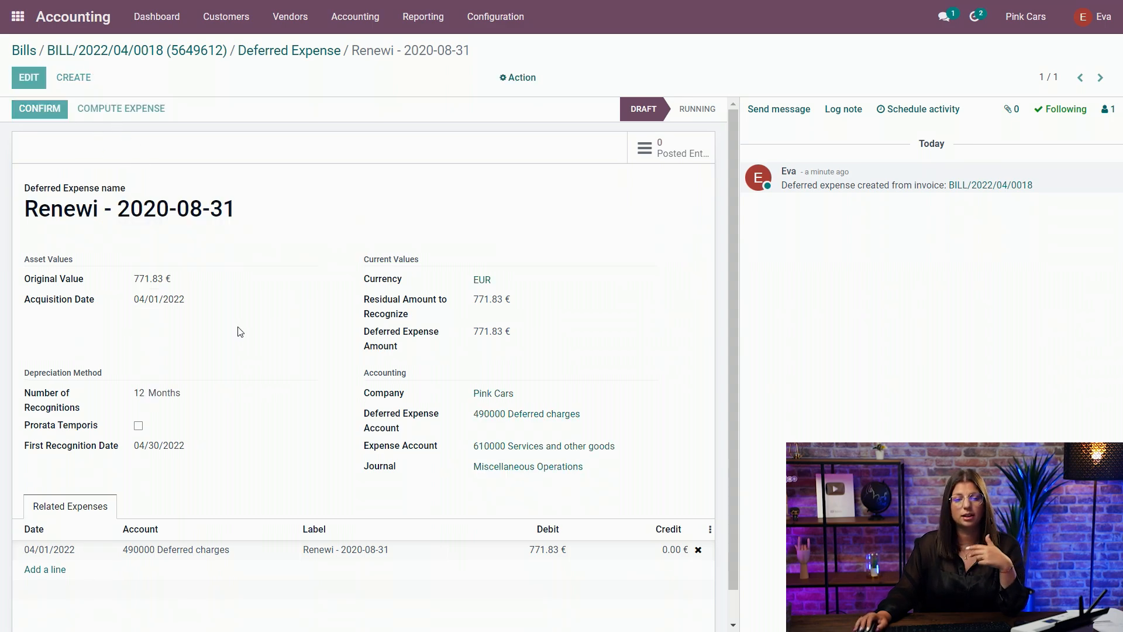
{"action": "left_click", "coordinate": [59, 475]}
{"action": "scroll", "coordinate": [144, 451], "scroll_direction": "down", "scroll_amount": 3}
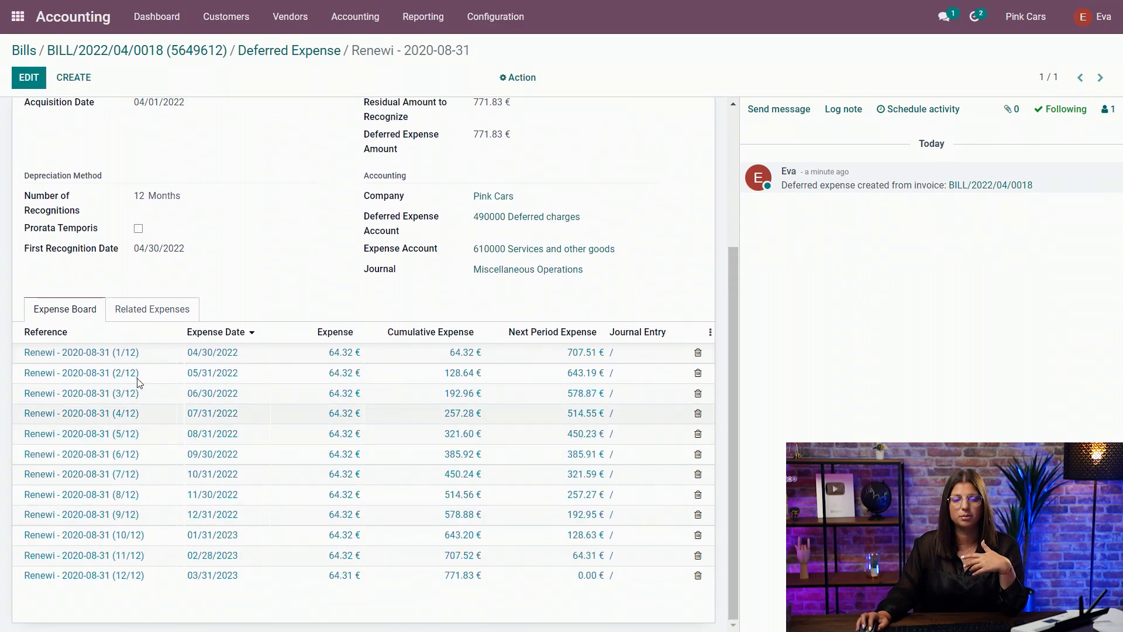
{"action": "scroll", "coordinate": [156, 392], "scroll_direction": "up", "scroll_amount": 2}
{"action": "scroll", "coordinate": [155, 392], "scroll_direction": "up", "scroll_amount": 2}
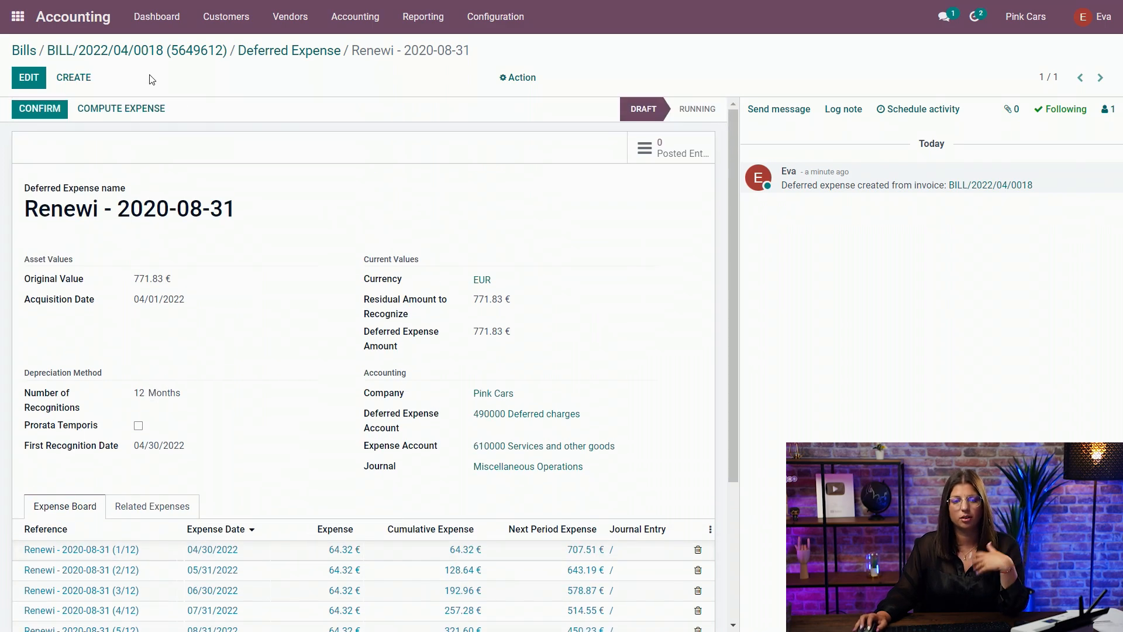
{"action": "left_click", "coordinate": [35, 109]}
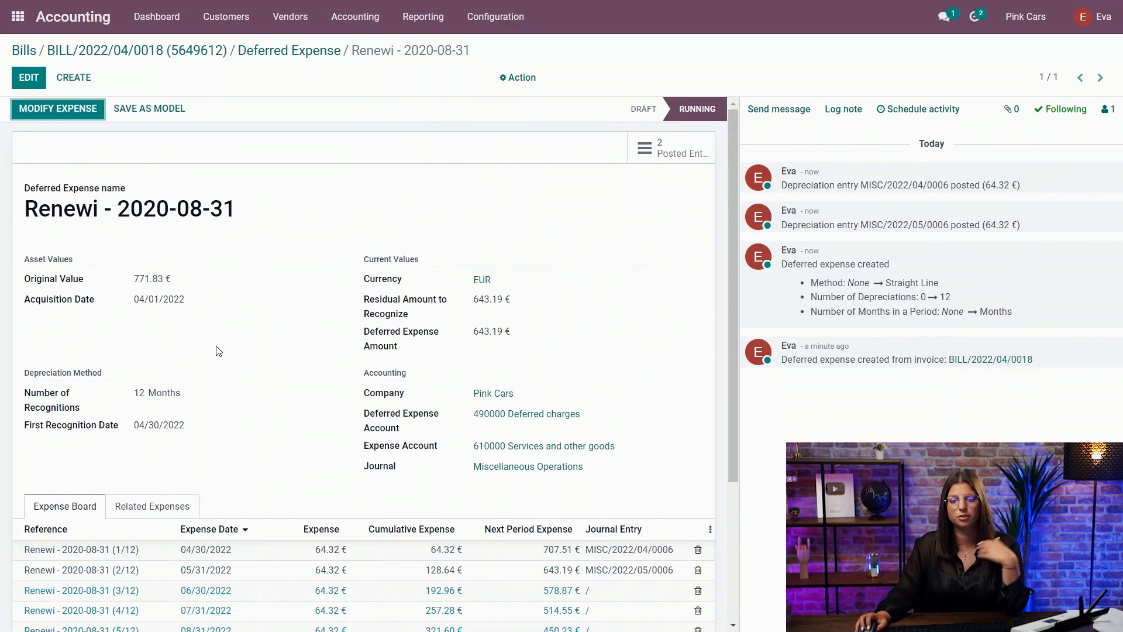